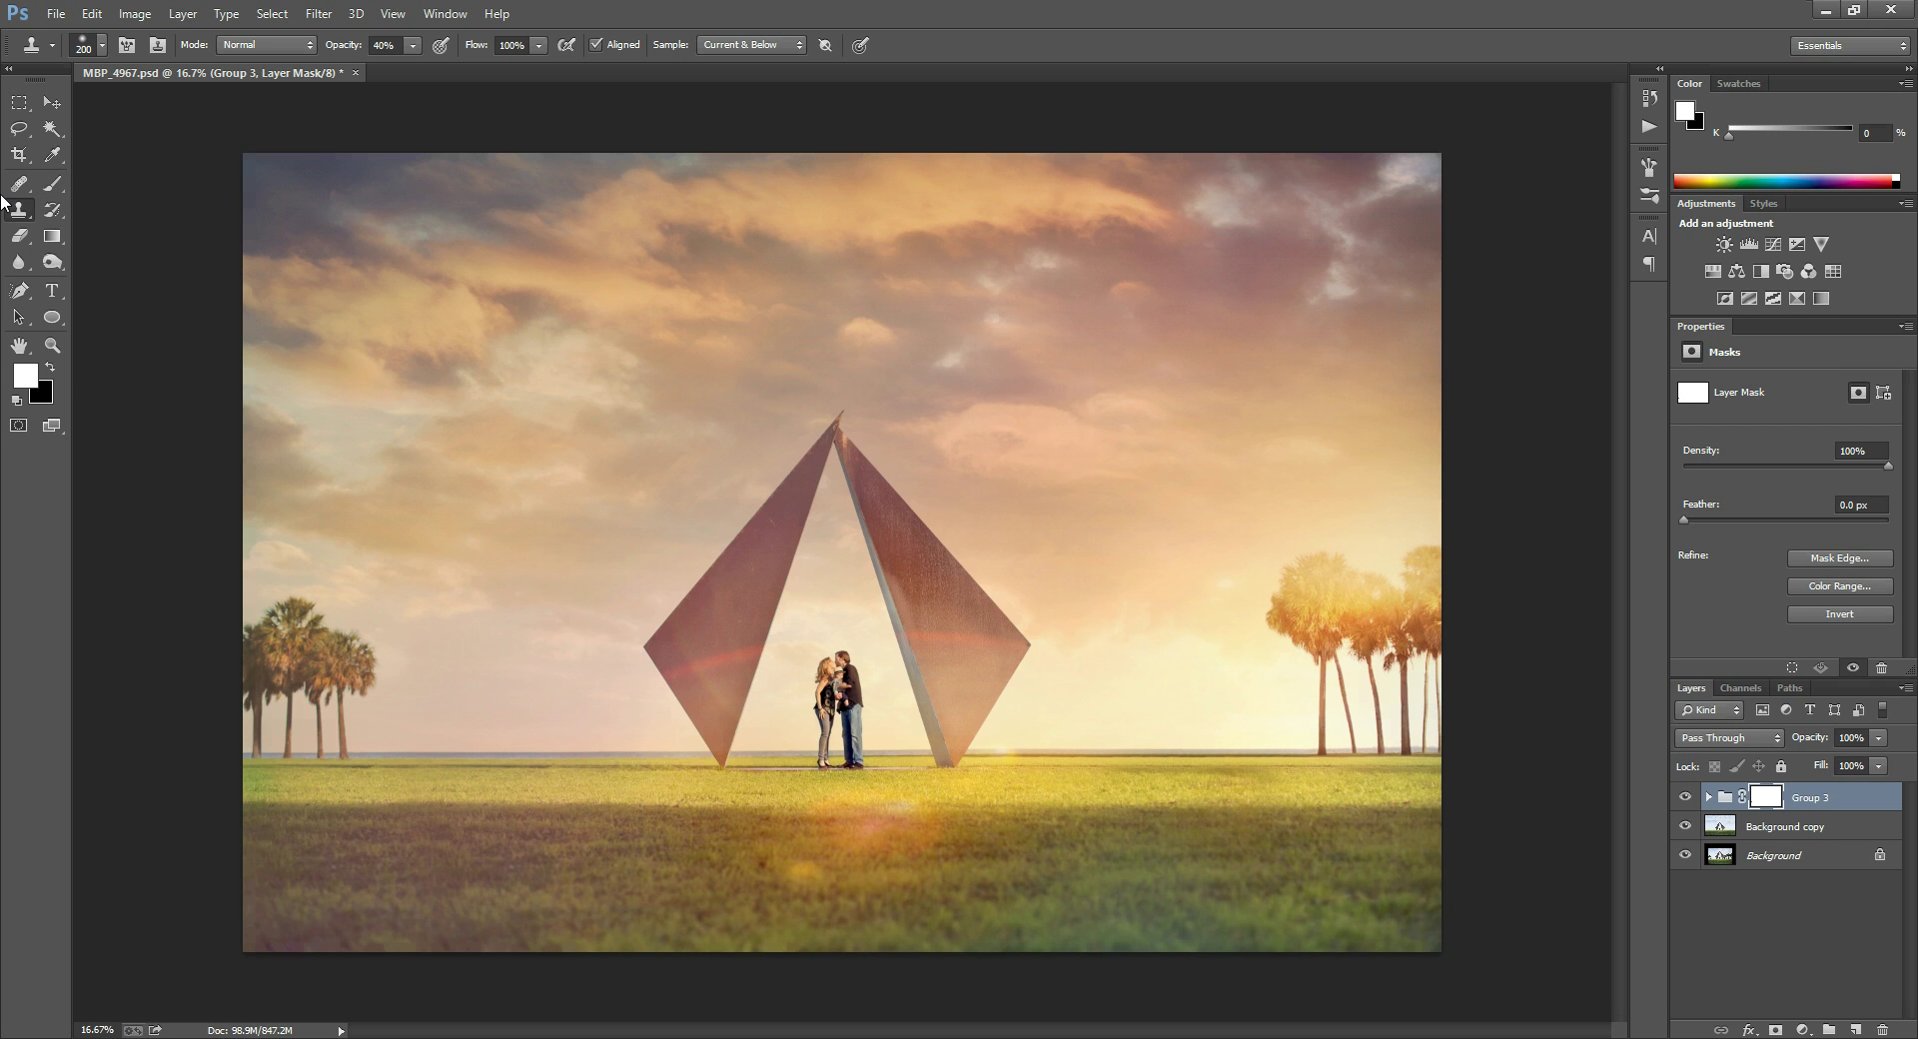
# Step: Switch to the Brush tool, keeping size 400 and 100% opacity
pyautogui.click(52, 185)
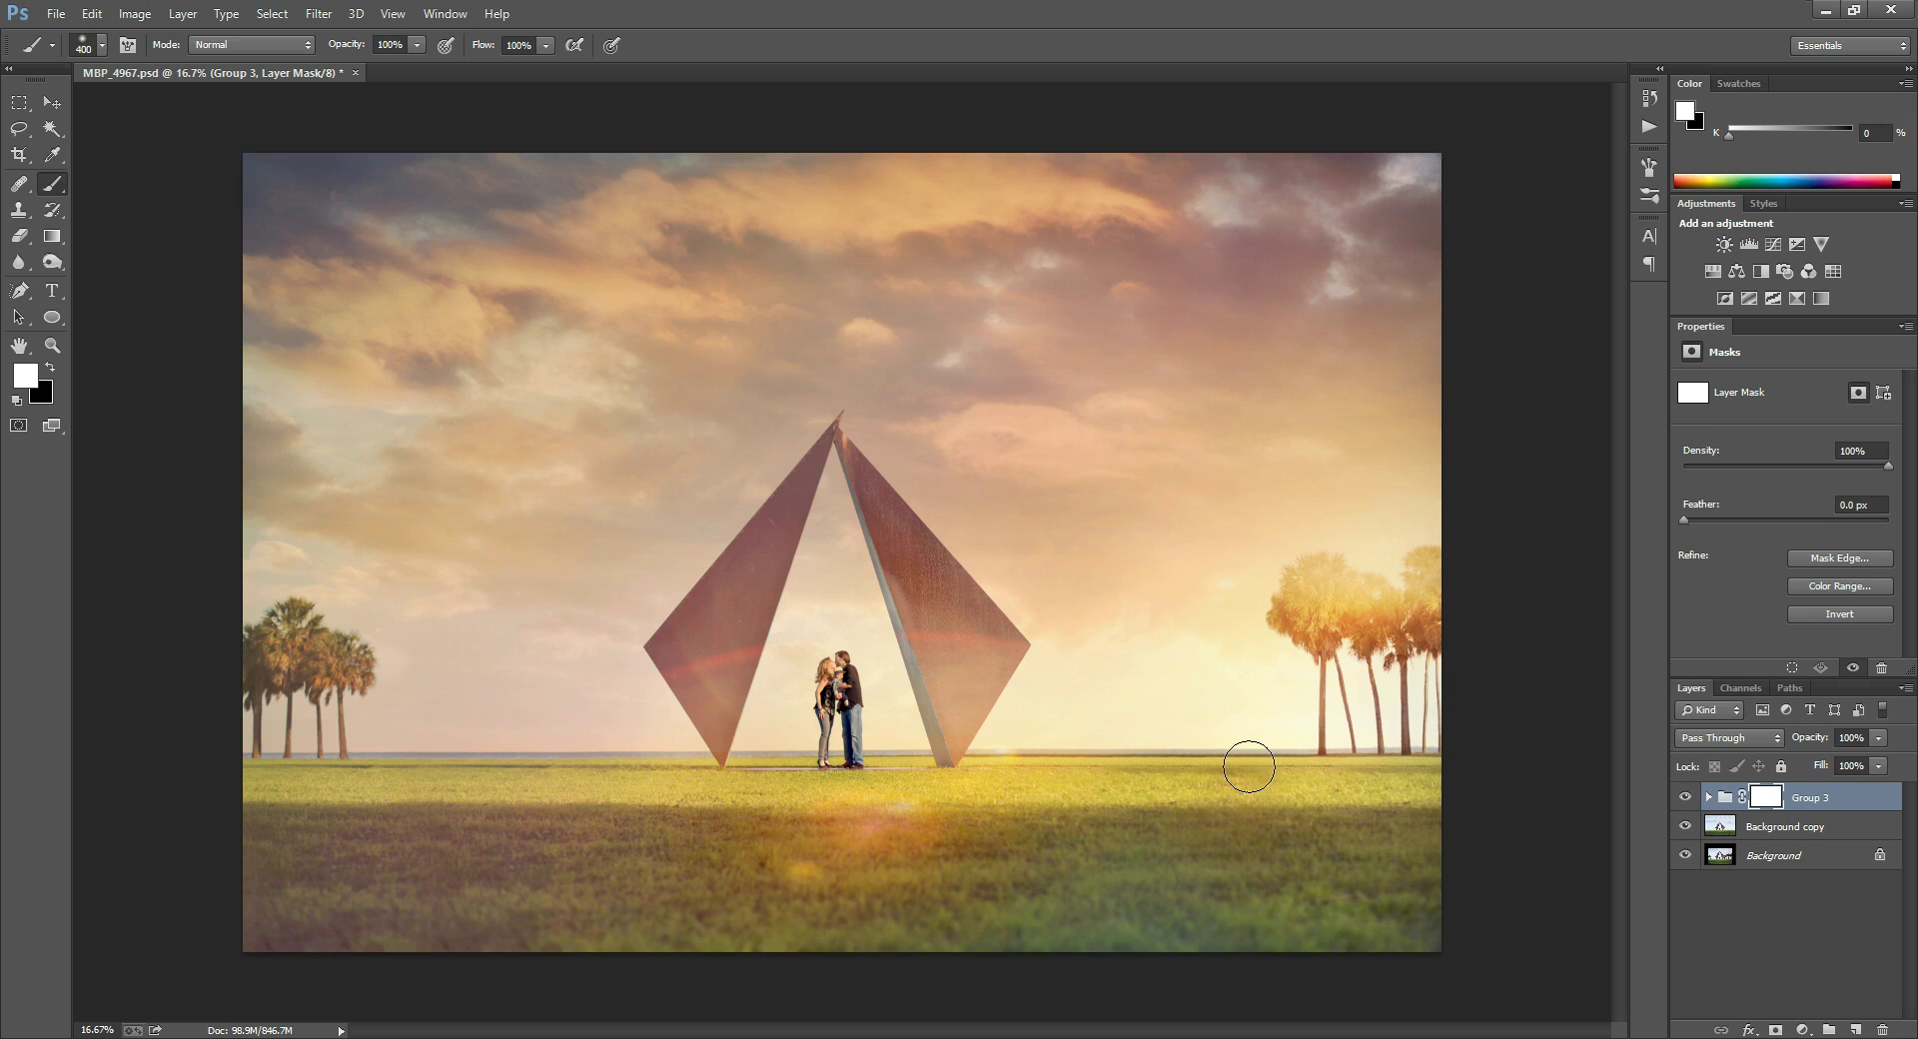
# Step: Make black the foreground colour and zoom in on the sculpture
pyautogui.click(50, 368)
pyautogui.click(52, 345)
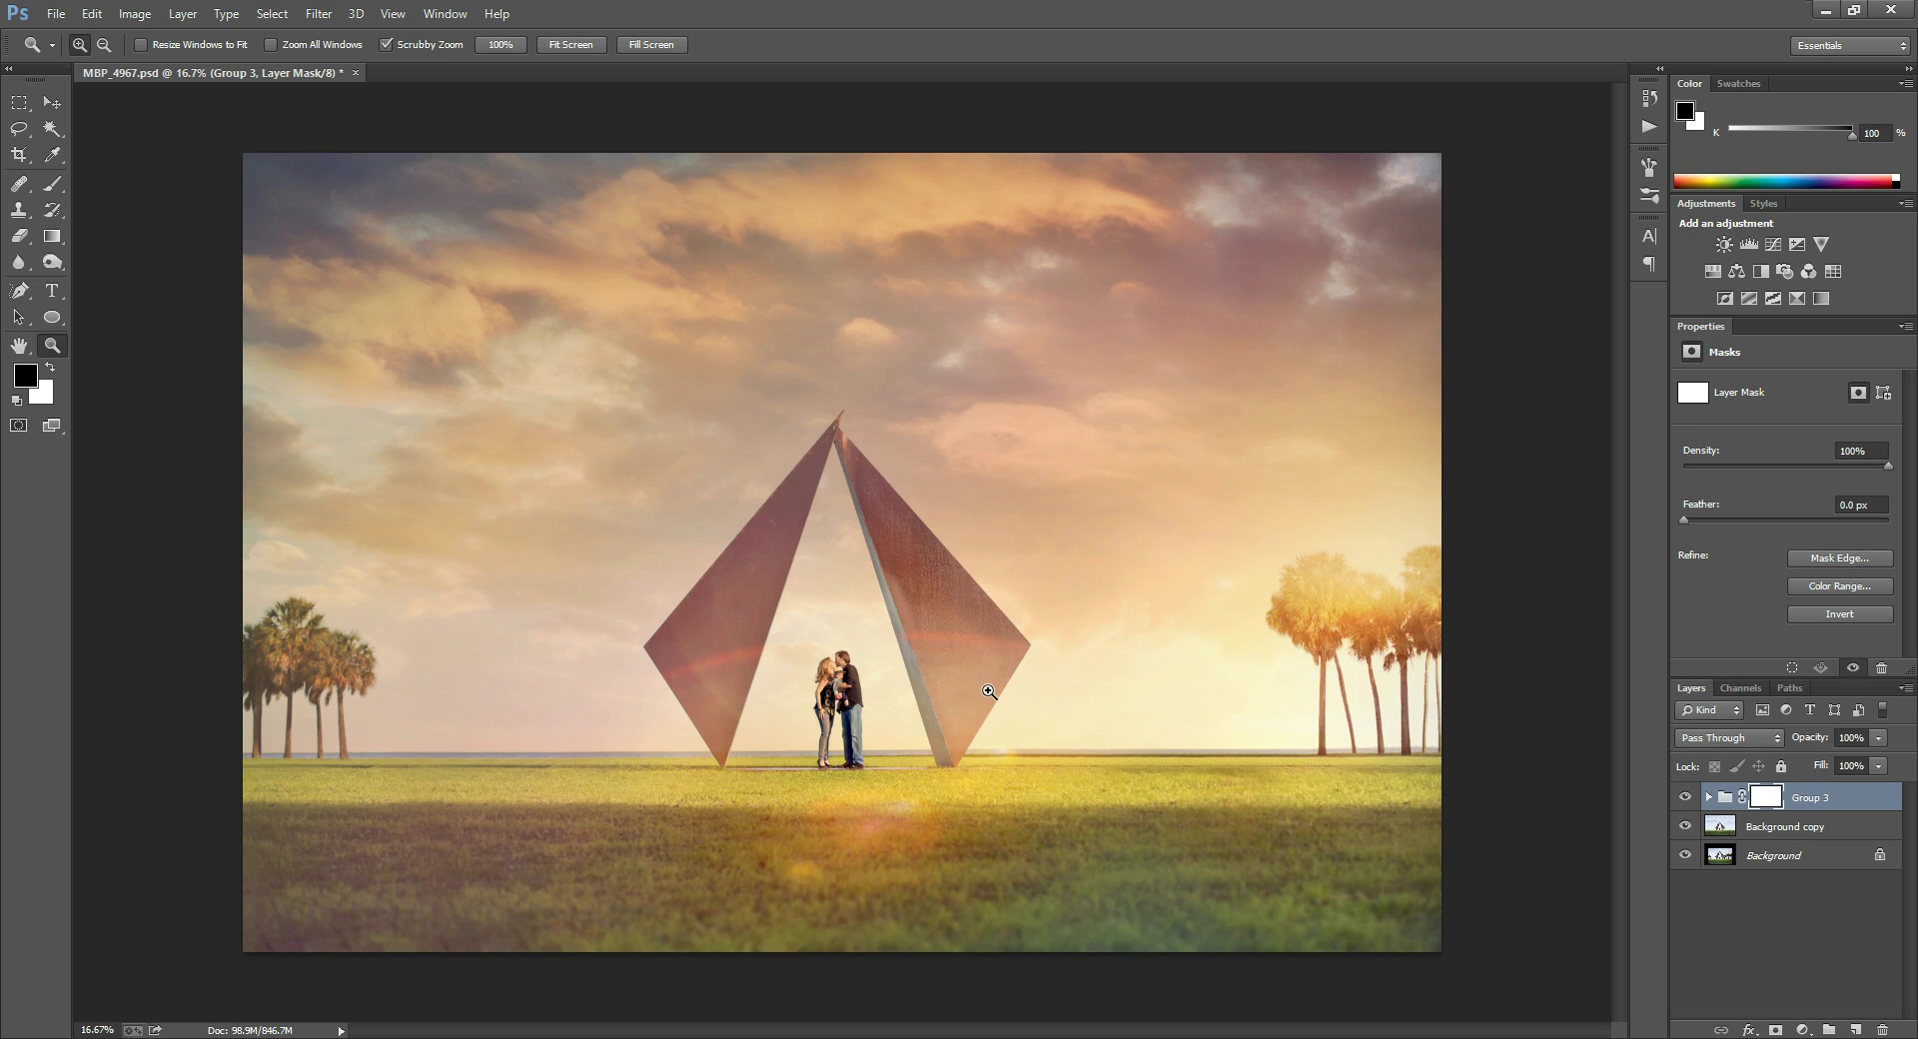
pyautogui.click(987, 657)
# Step: Return to the Brush and shrink it from 175 to size 100
pyautogui.click(52, 183)
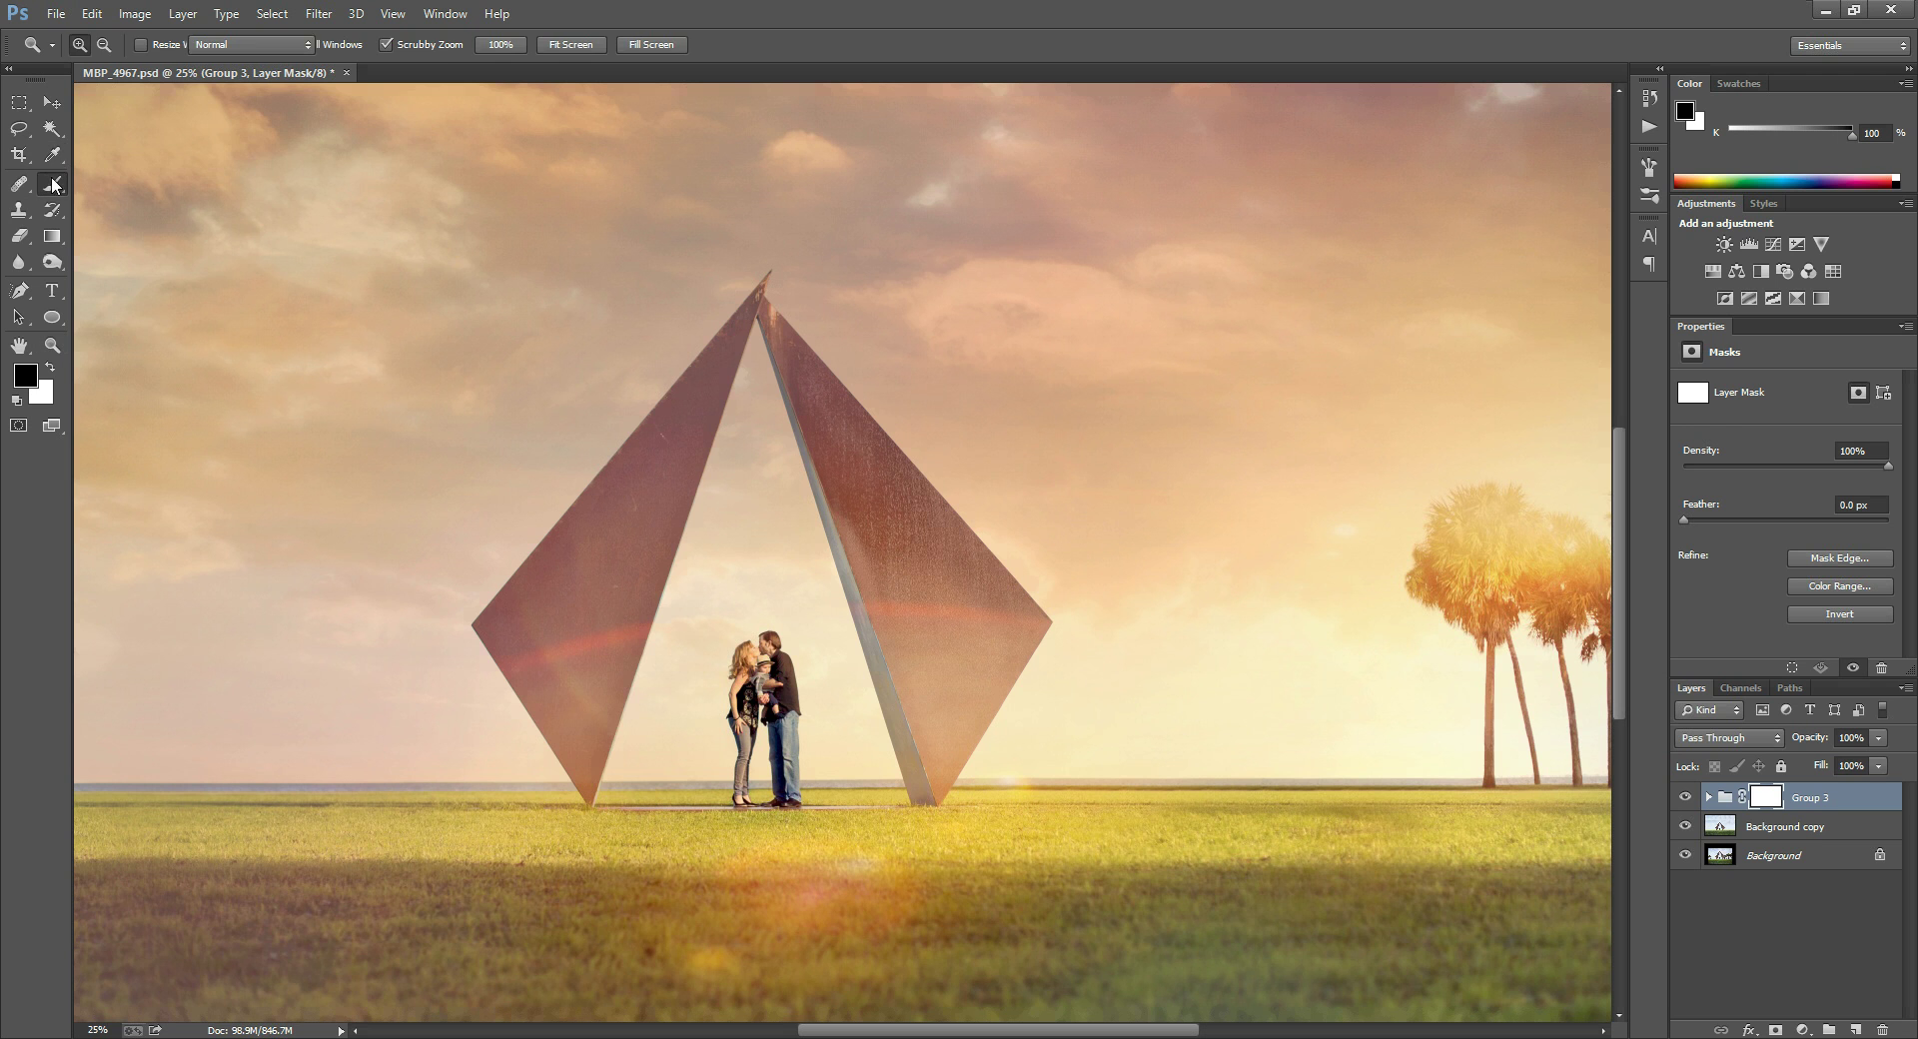
pyautogui.press('[')
pyautogui.press('[')
pyautogui.press('[')
pyautogui.press('[')
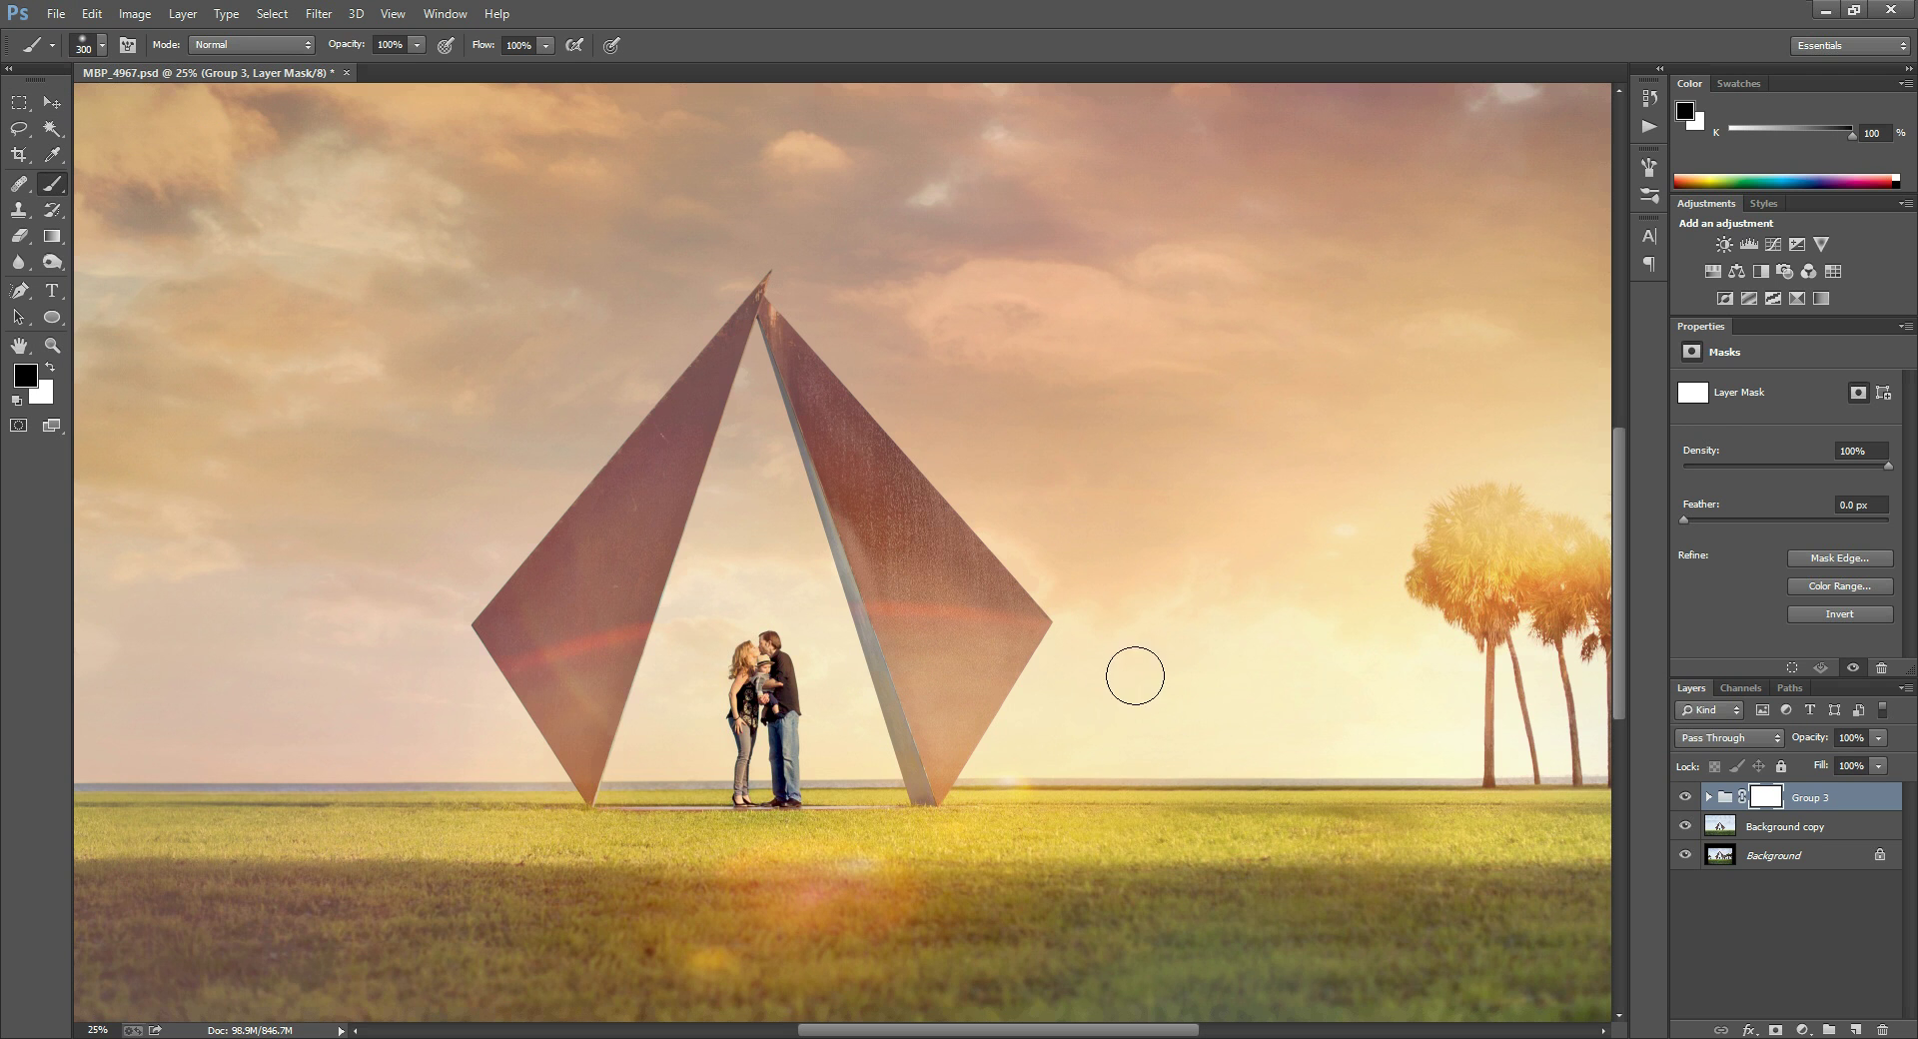
pyautogui.press('[')
pyautogui.press('[')
pyautogui.press('[')
# Step: Paint straight mask lines along the right panel's upper, inner and lower edges
pyautogui.keyDown('shift'); pyautogui.click(762, 299); pyautogui.keyUp('shift')
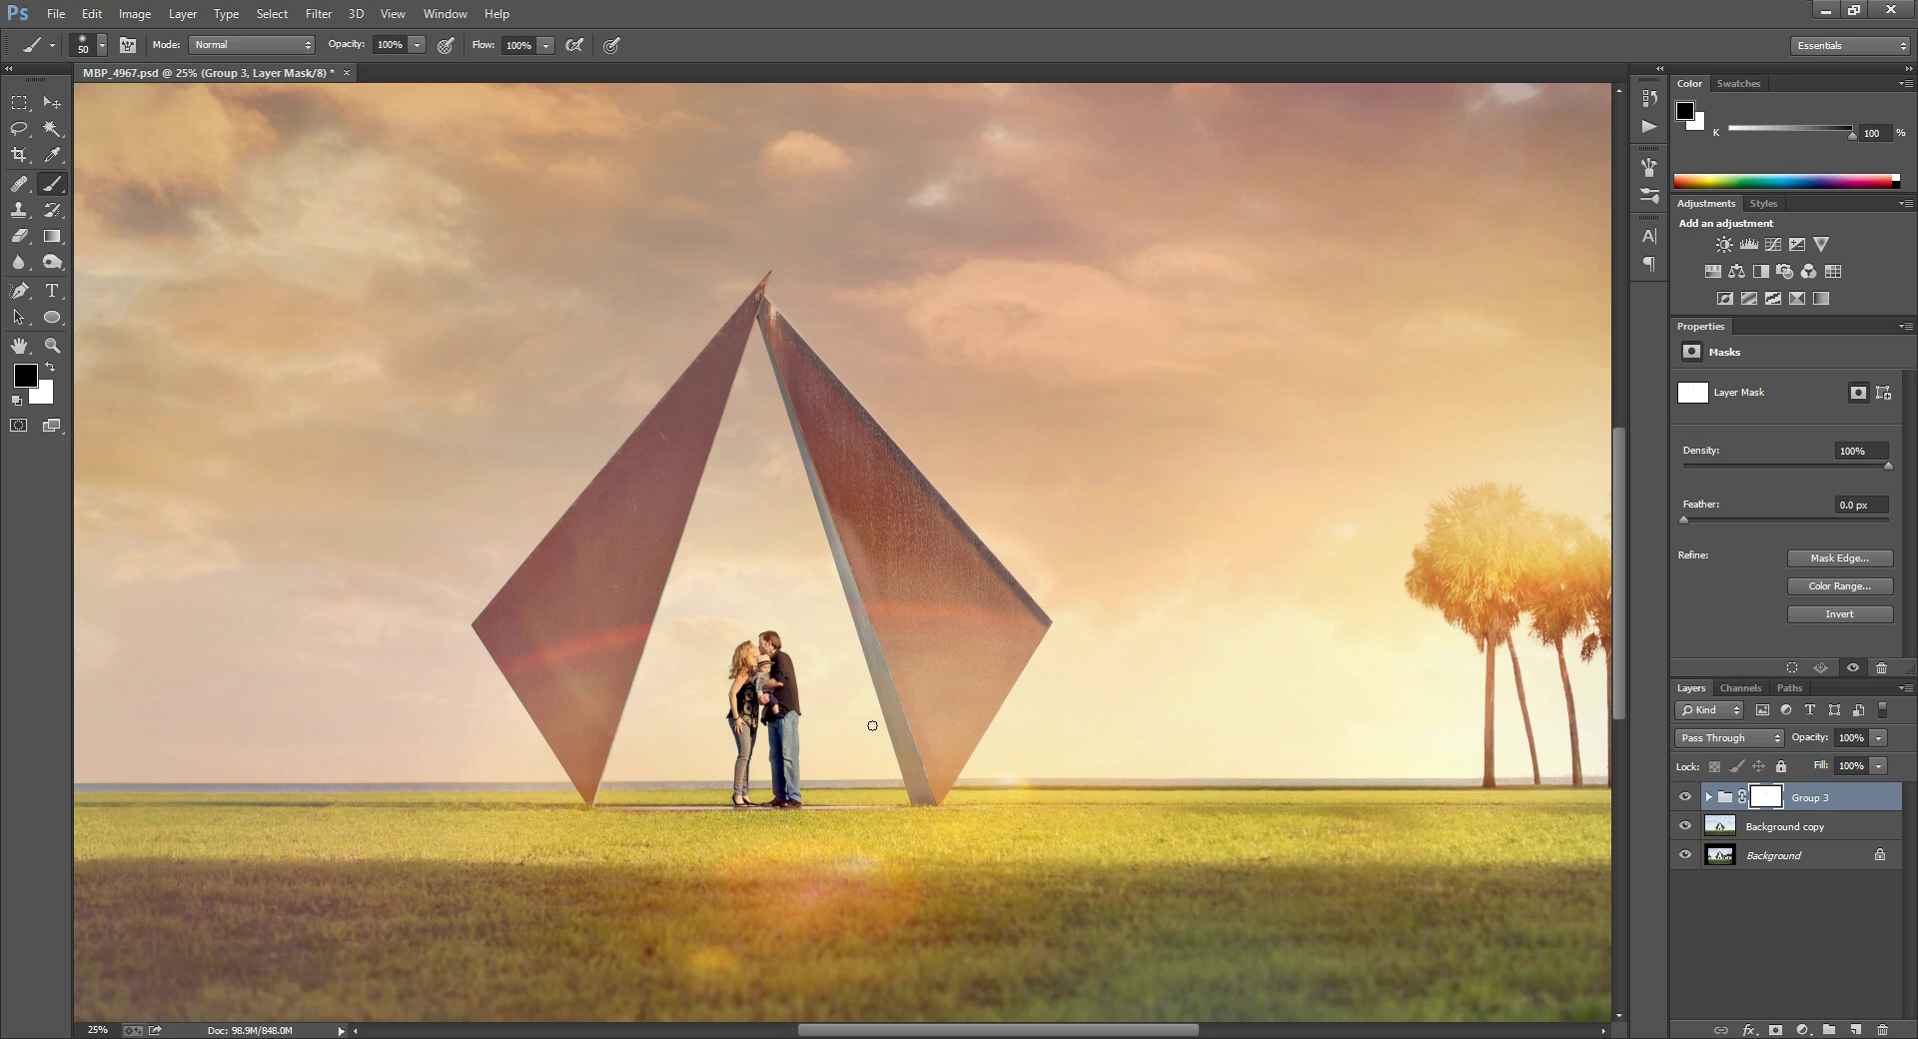
pyautogui.keyDown('shift'); pyautogui.click(942, 796); pyautogui.keyUp('shift')
pyautogui.keyDown('shift'); pyautogui.click(1045, 624); pyautogui.keyUp('shift')
pyautogui.click(53, 344)
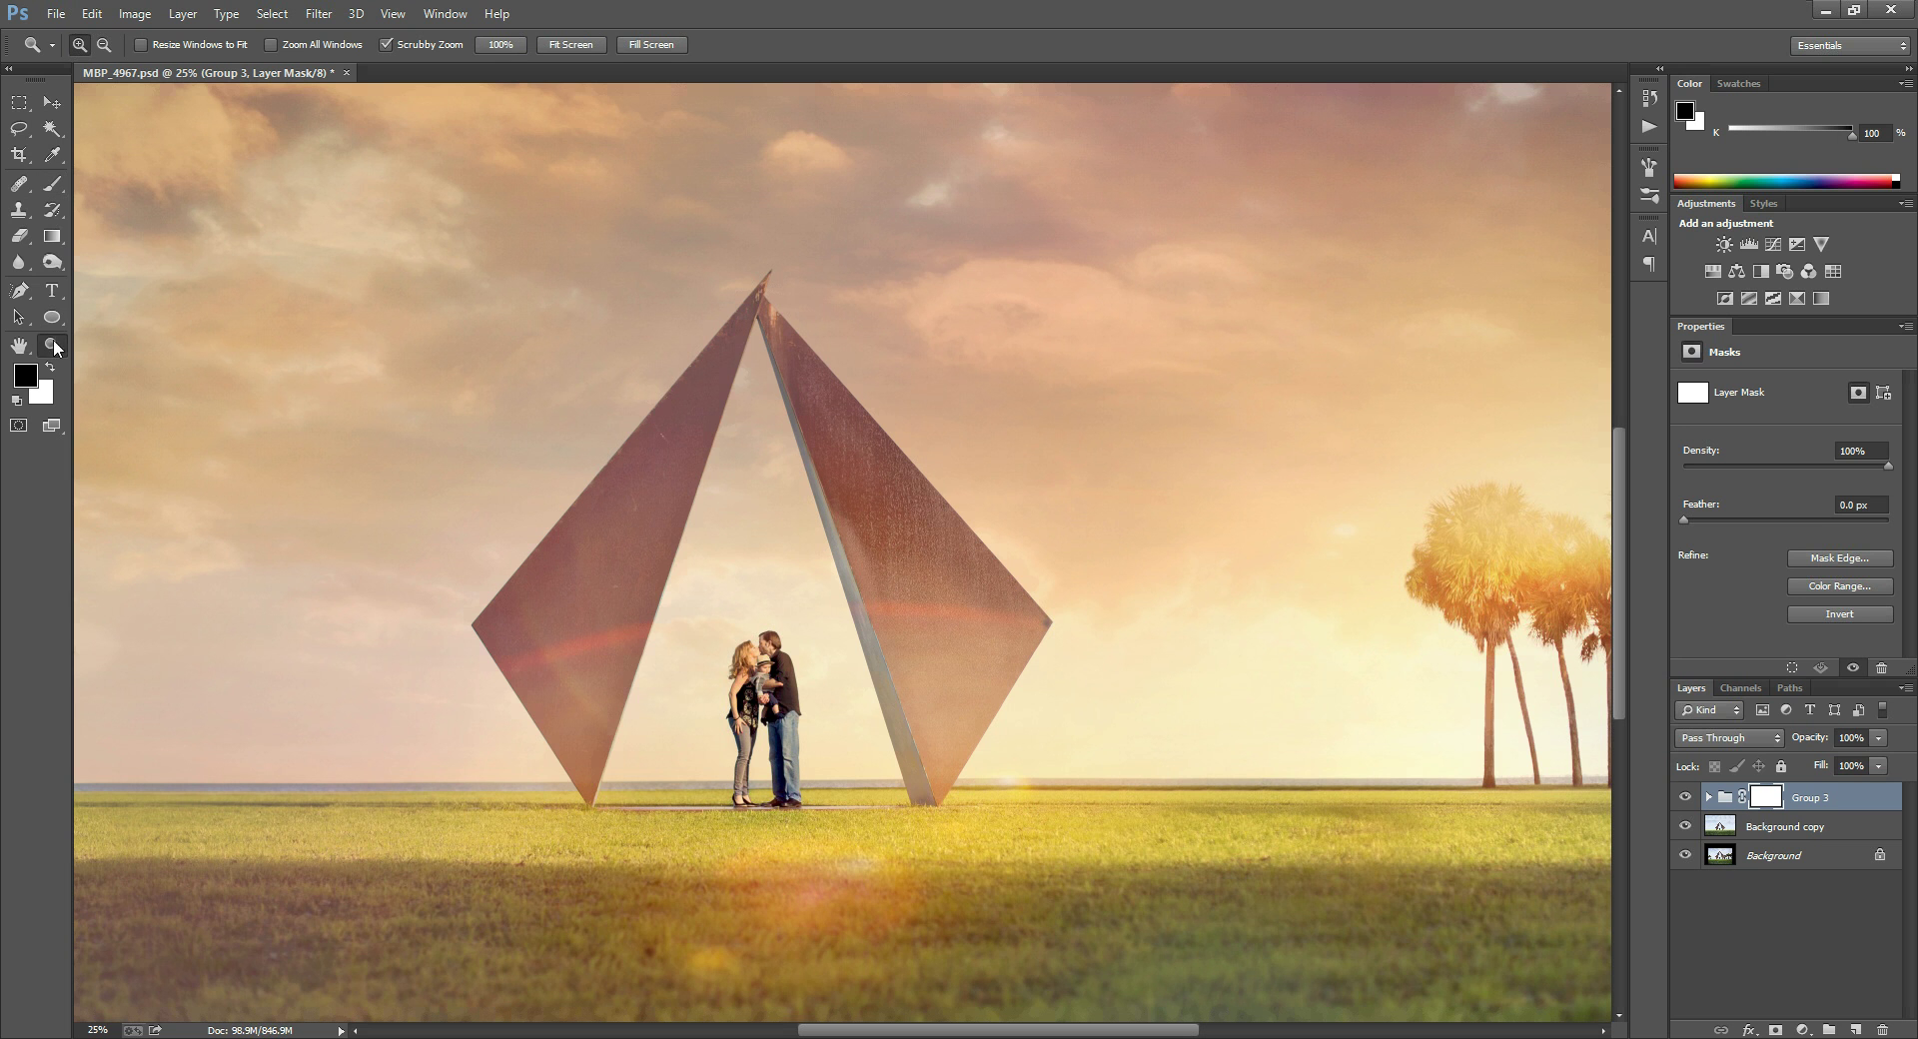
# Step: Zoom out to the whole photo and mask a size-400 straight band across the horizon grass
pyautogui.keyDown('alt'); pyautogui.click(705, 482); pyautogui.keyUp('alt')
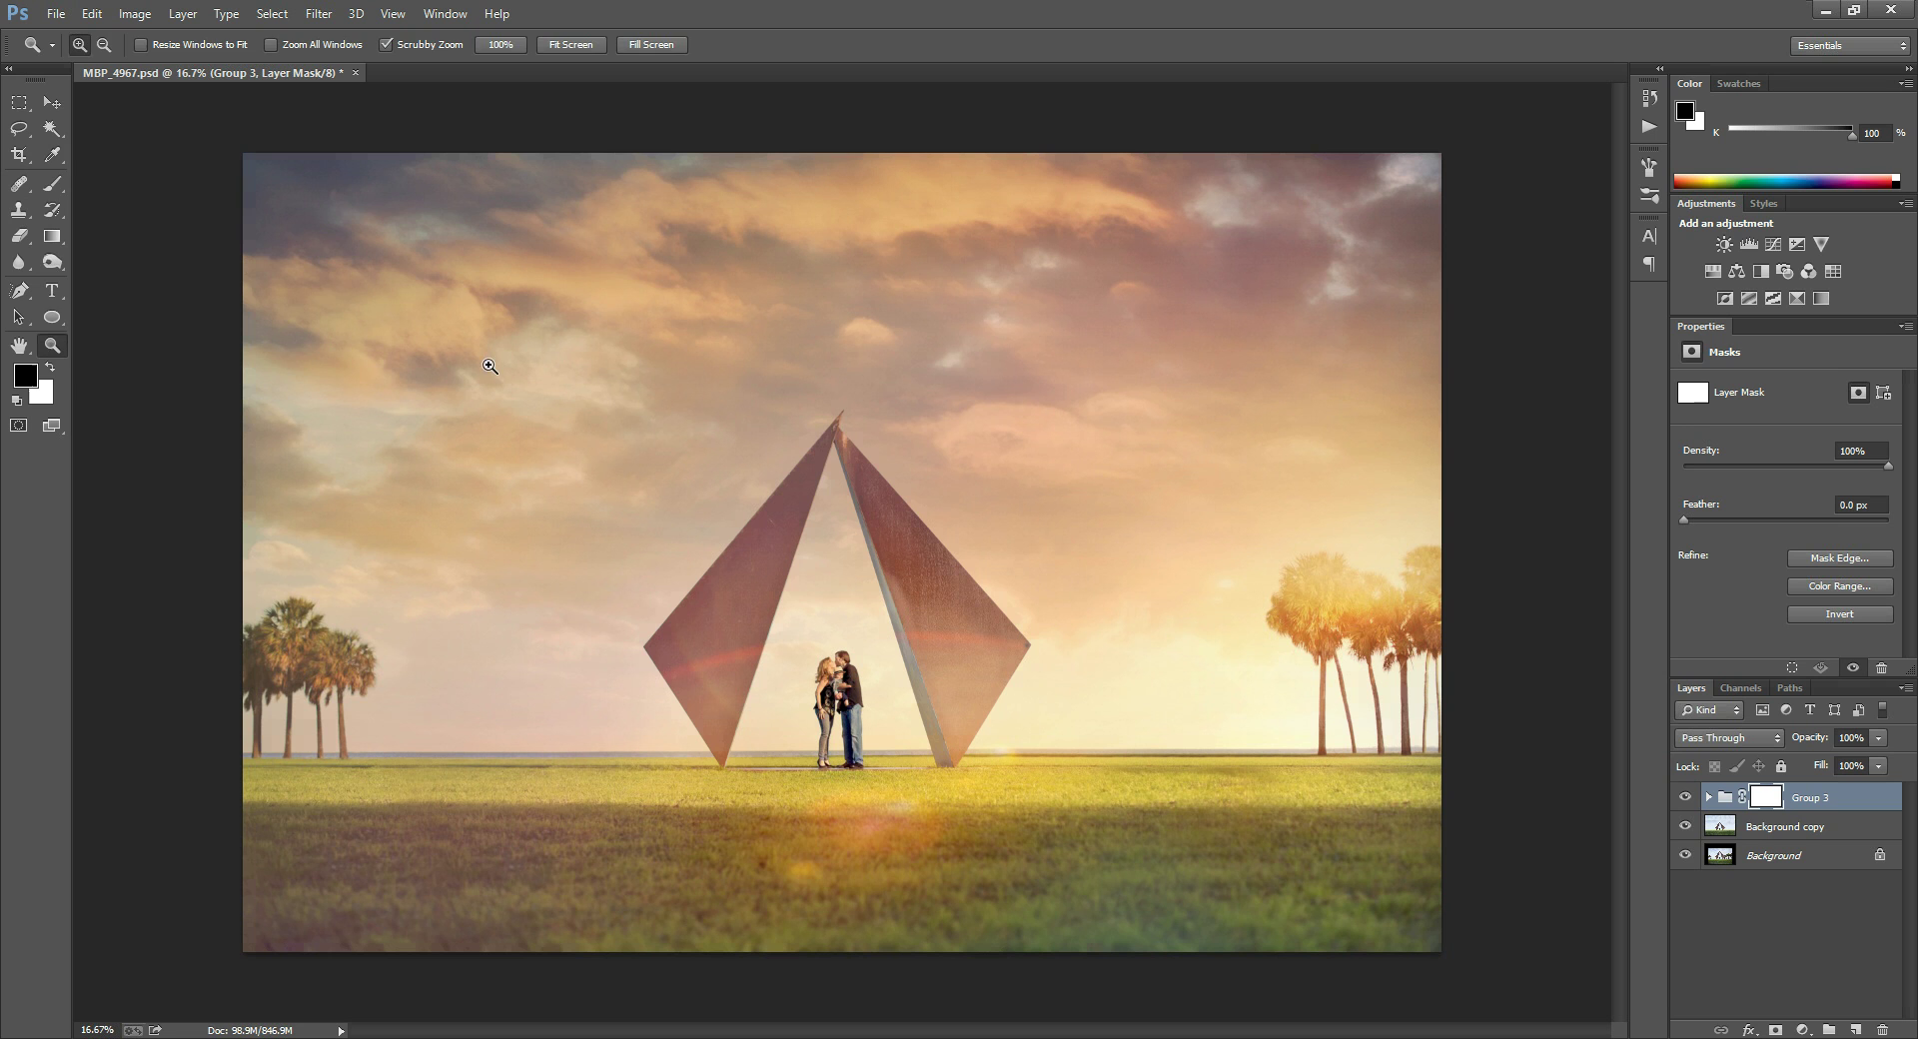
pyautogui.click(52, 184)
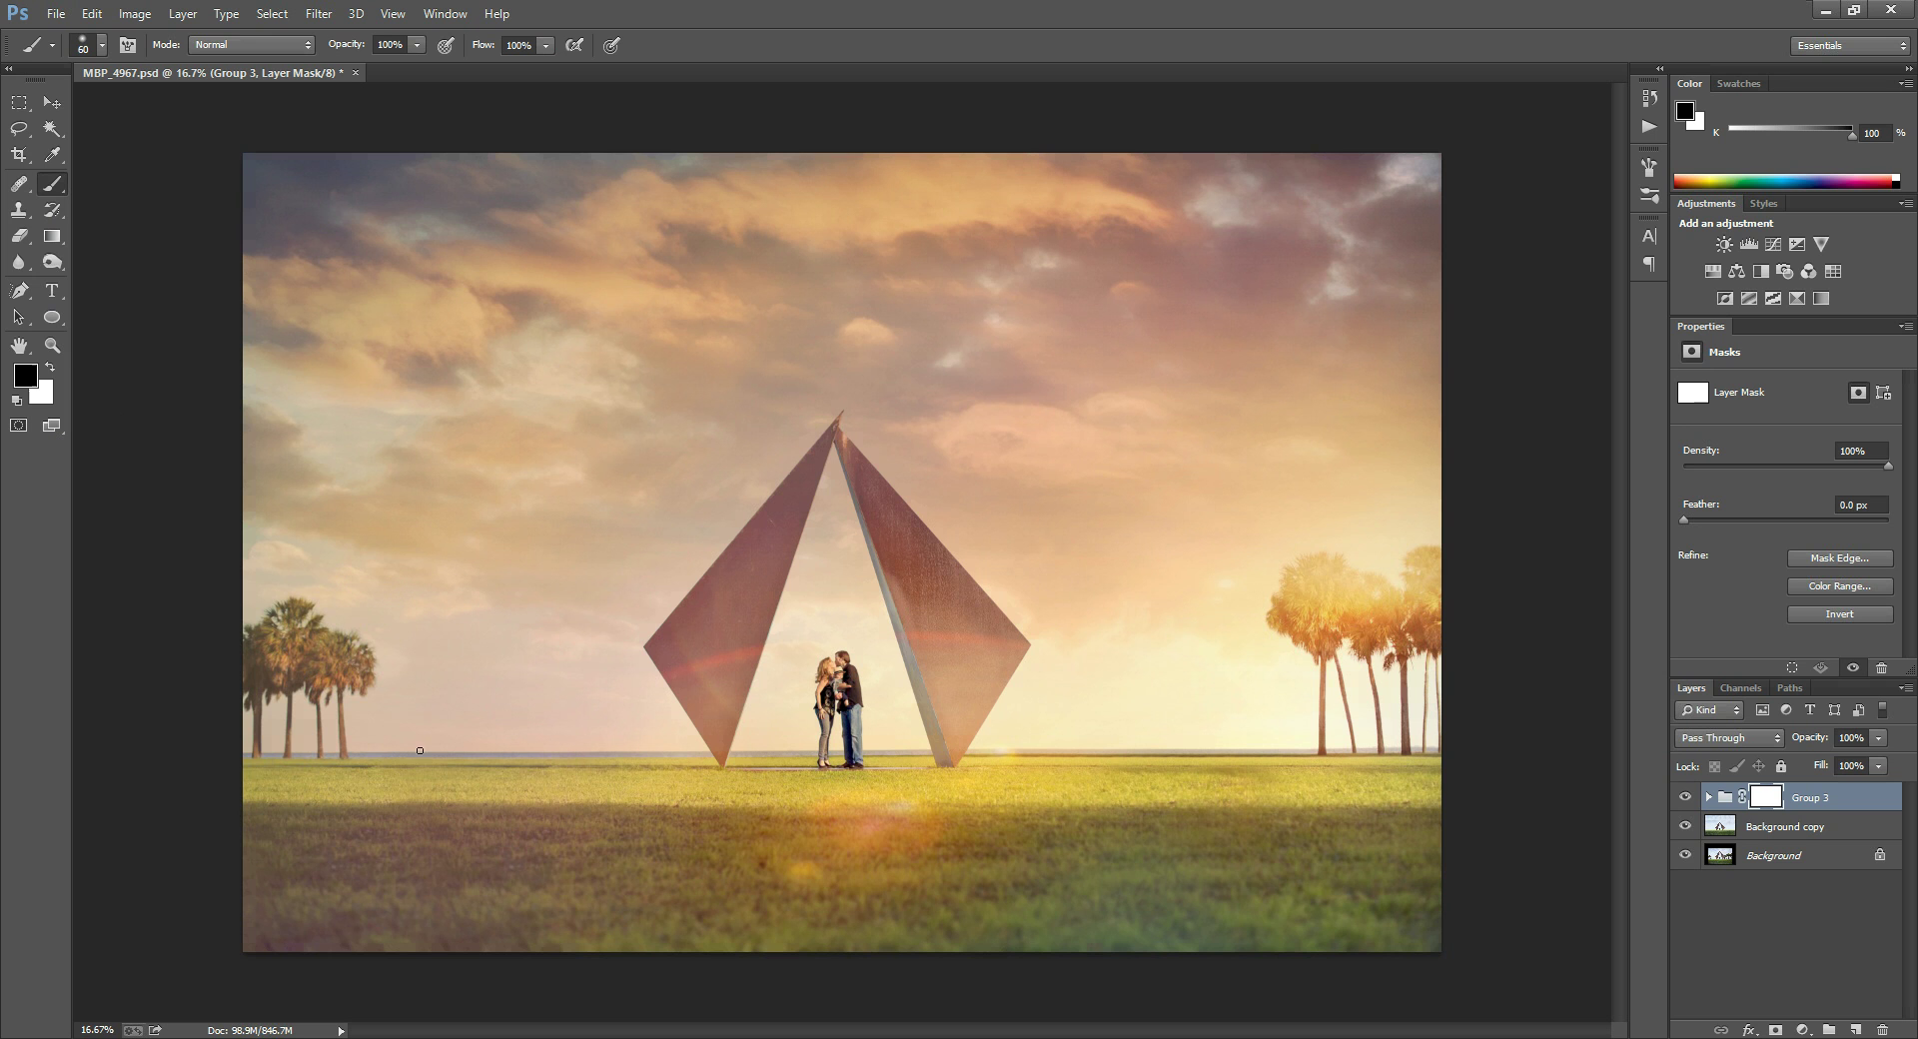
pyautogui.press(']')
pyautogui.press(']')
pyautogui.press(']')
pyautogui.press(']')
pyautogui.press(']')
pyautogui.press(']')
pyautogui.press(']')
pyautogui.press(']')
pyautogui.press(']')
pyautogui.press(']')
pyautogui.press(']')
pyautogui.press(']')
pyautogui.press('[')
pyautogui.moveTo(248, 781)
pyautogui.mouseDown()
pyautogui.moveTo(901, 873)
pyautogui.moveTo(1006, 823)
pyautogui.moveTo(1267, 836)
pyautogui.moveTo(1232, 821)
pyautogui.moveTo(1272, 797)
pyautogui.moveTo(1438, 780)
pyautogui.mouseUp()
pyautogui.keyDown('shift'); pyautogui.click(1438, 781); pyautogui.keyUp('shift')
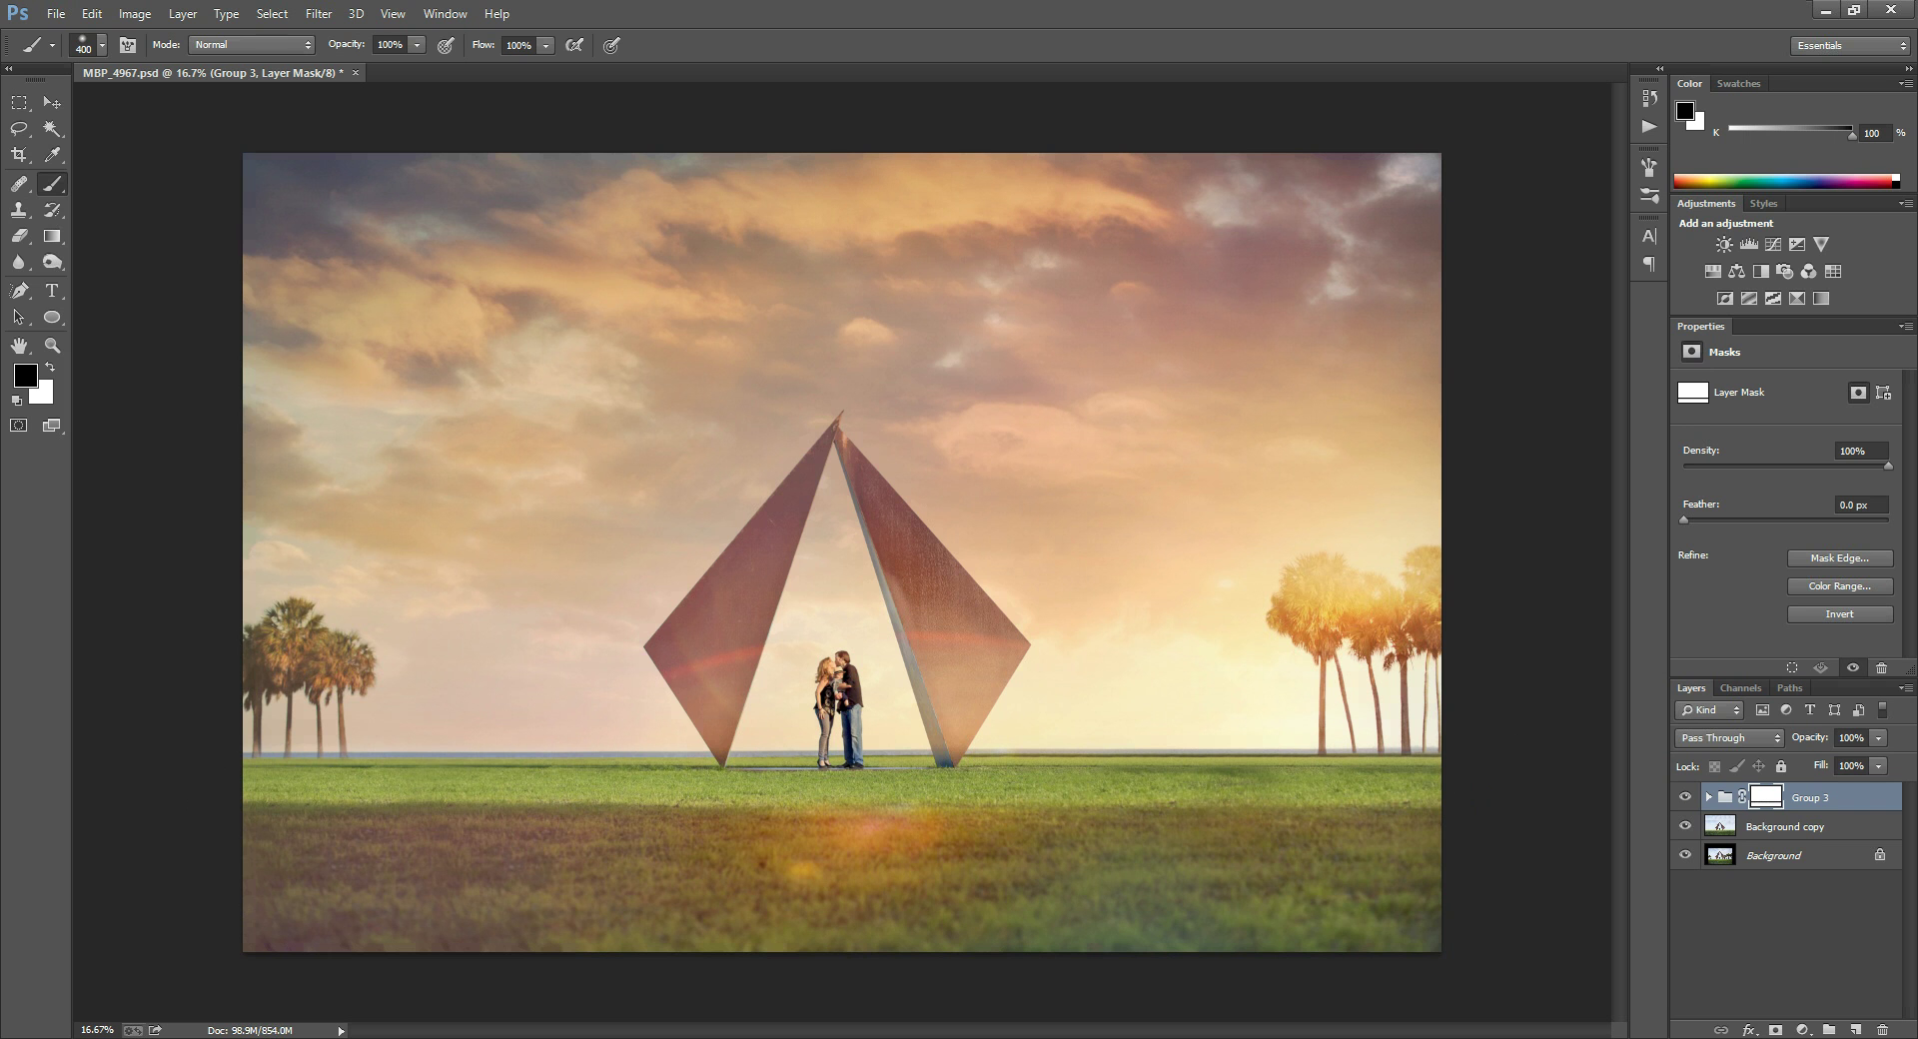
# Step: Repaint the horizon band, then use a 1700 brush to mask the bottom of the lawn
pyautogui.moveTo(1438, 781); pyautogui.dragTo(267, 780)
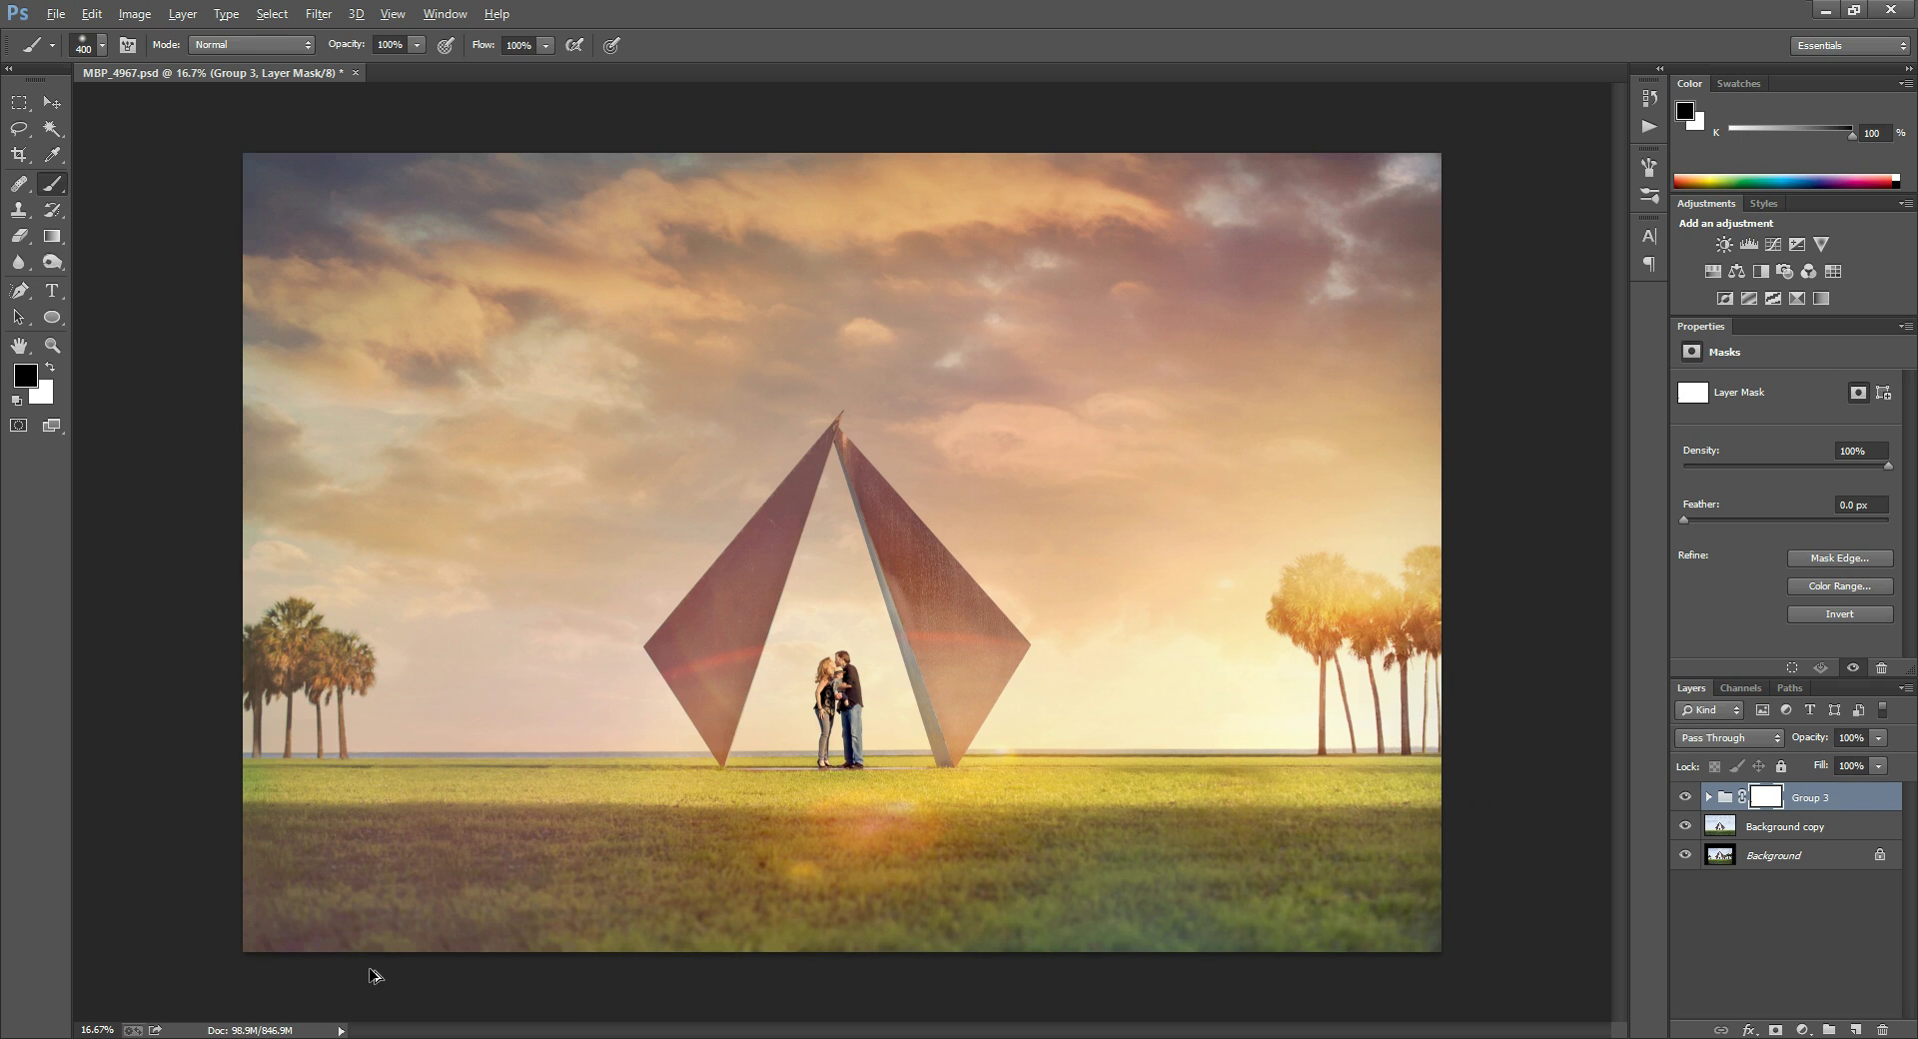
pyautogui.press(']')
pyautogui.press(']')
pyautogui.press(']')
pyautogui.press(']')
pyautogui.press(']')
pyautogui.press(']')
pyautogui.press(']')
pyautogui.press(']')
pyautogui.press(']')
pyautogui.press(']')
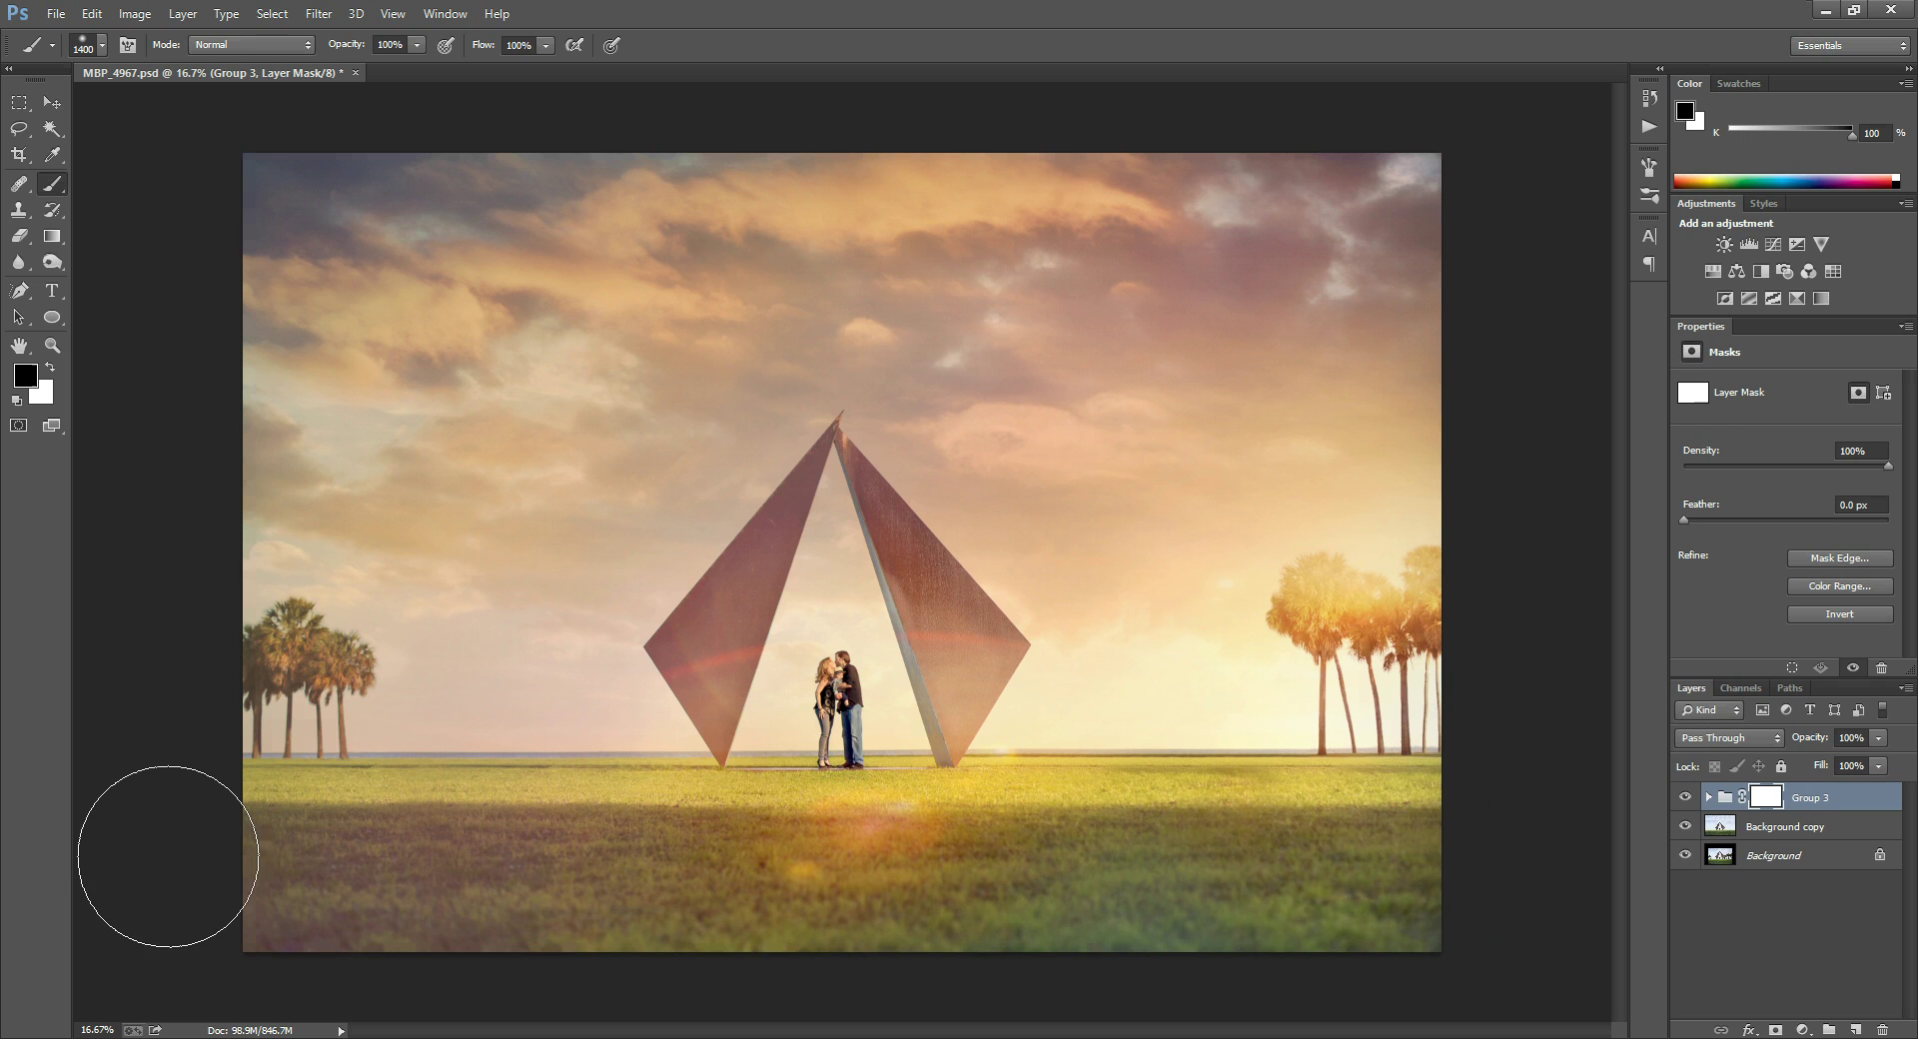
pyautogui.press(']')
pyautogui.press(']')
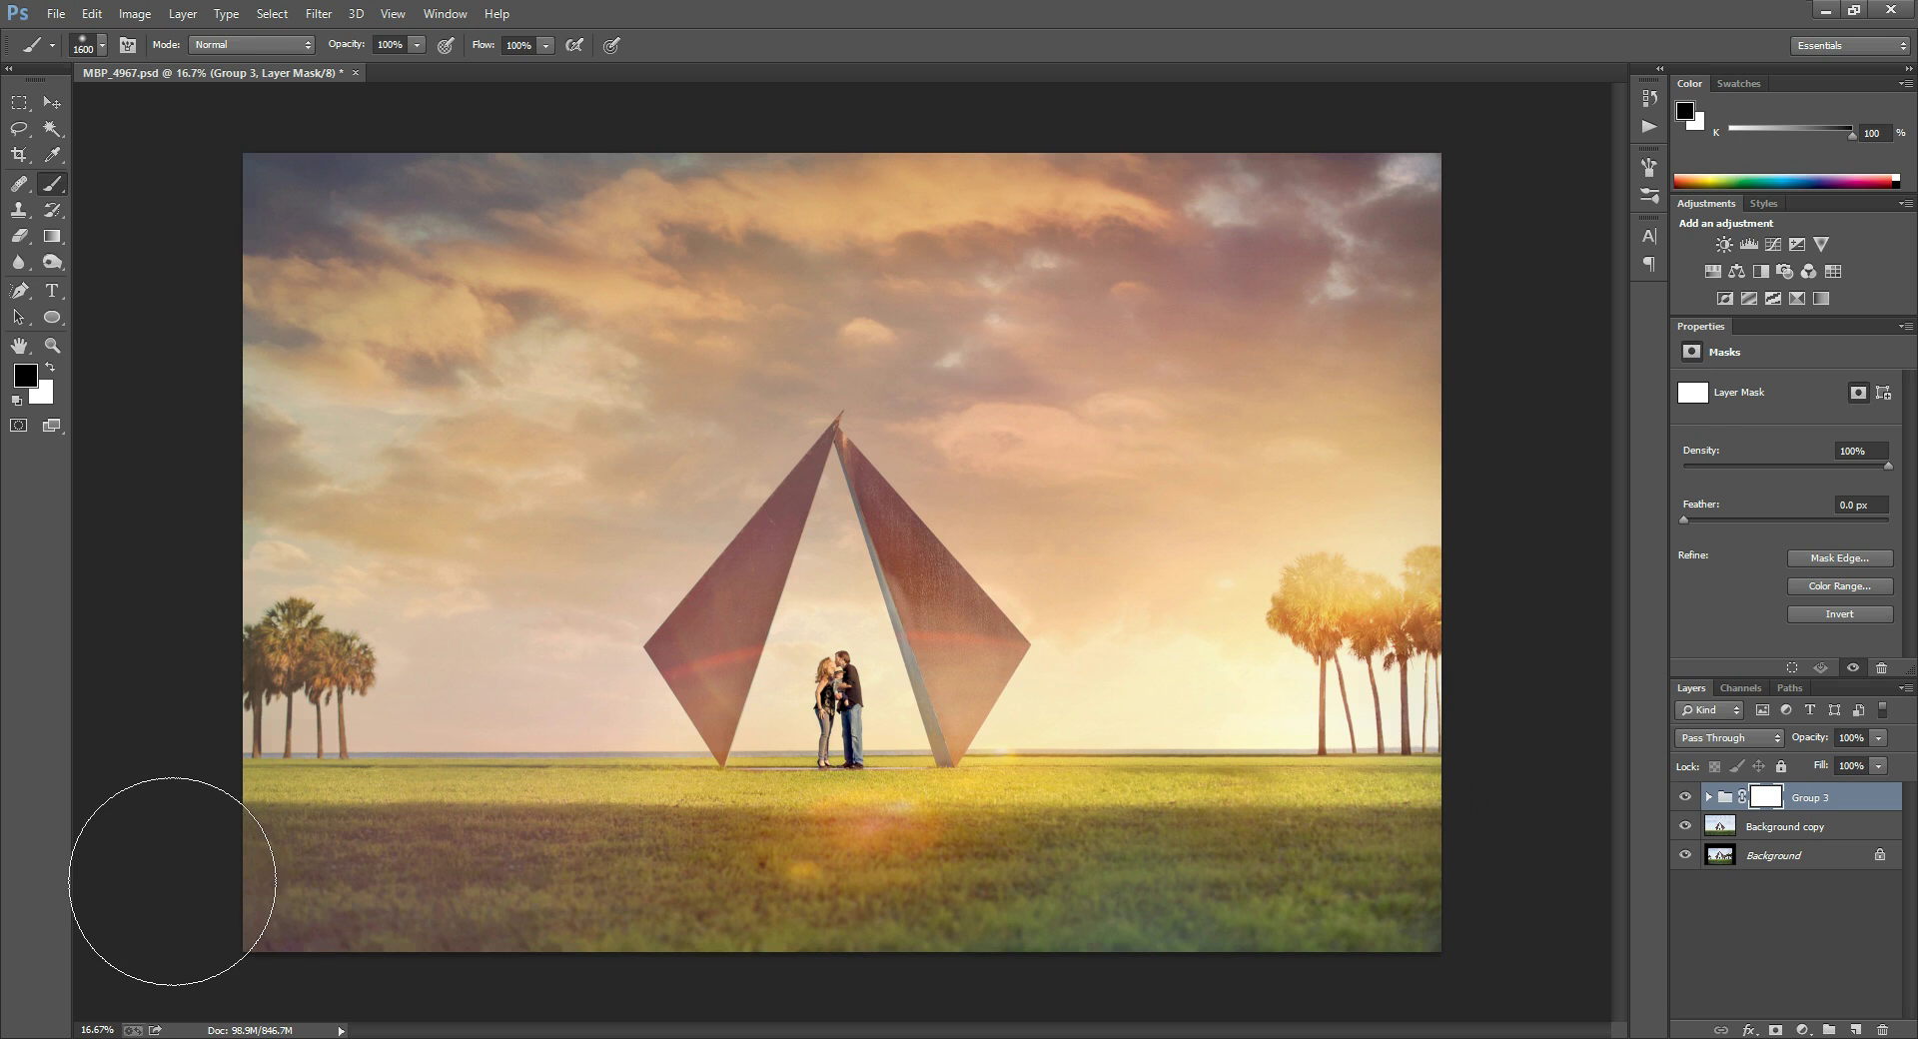
pyautogui.press(']')
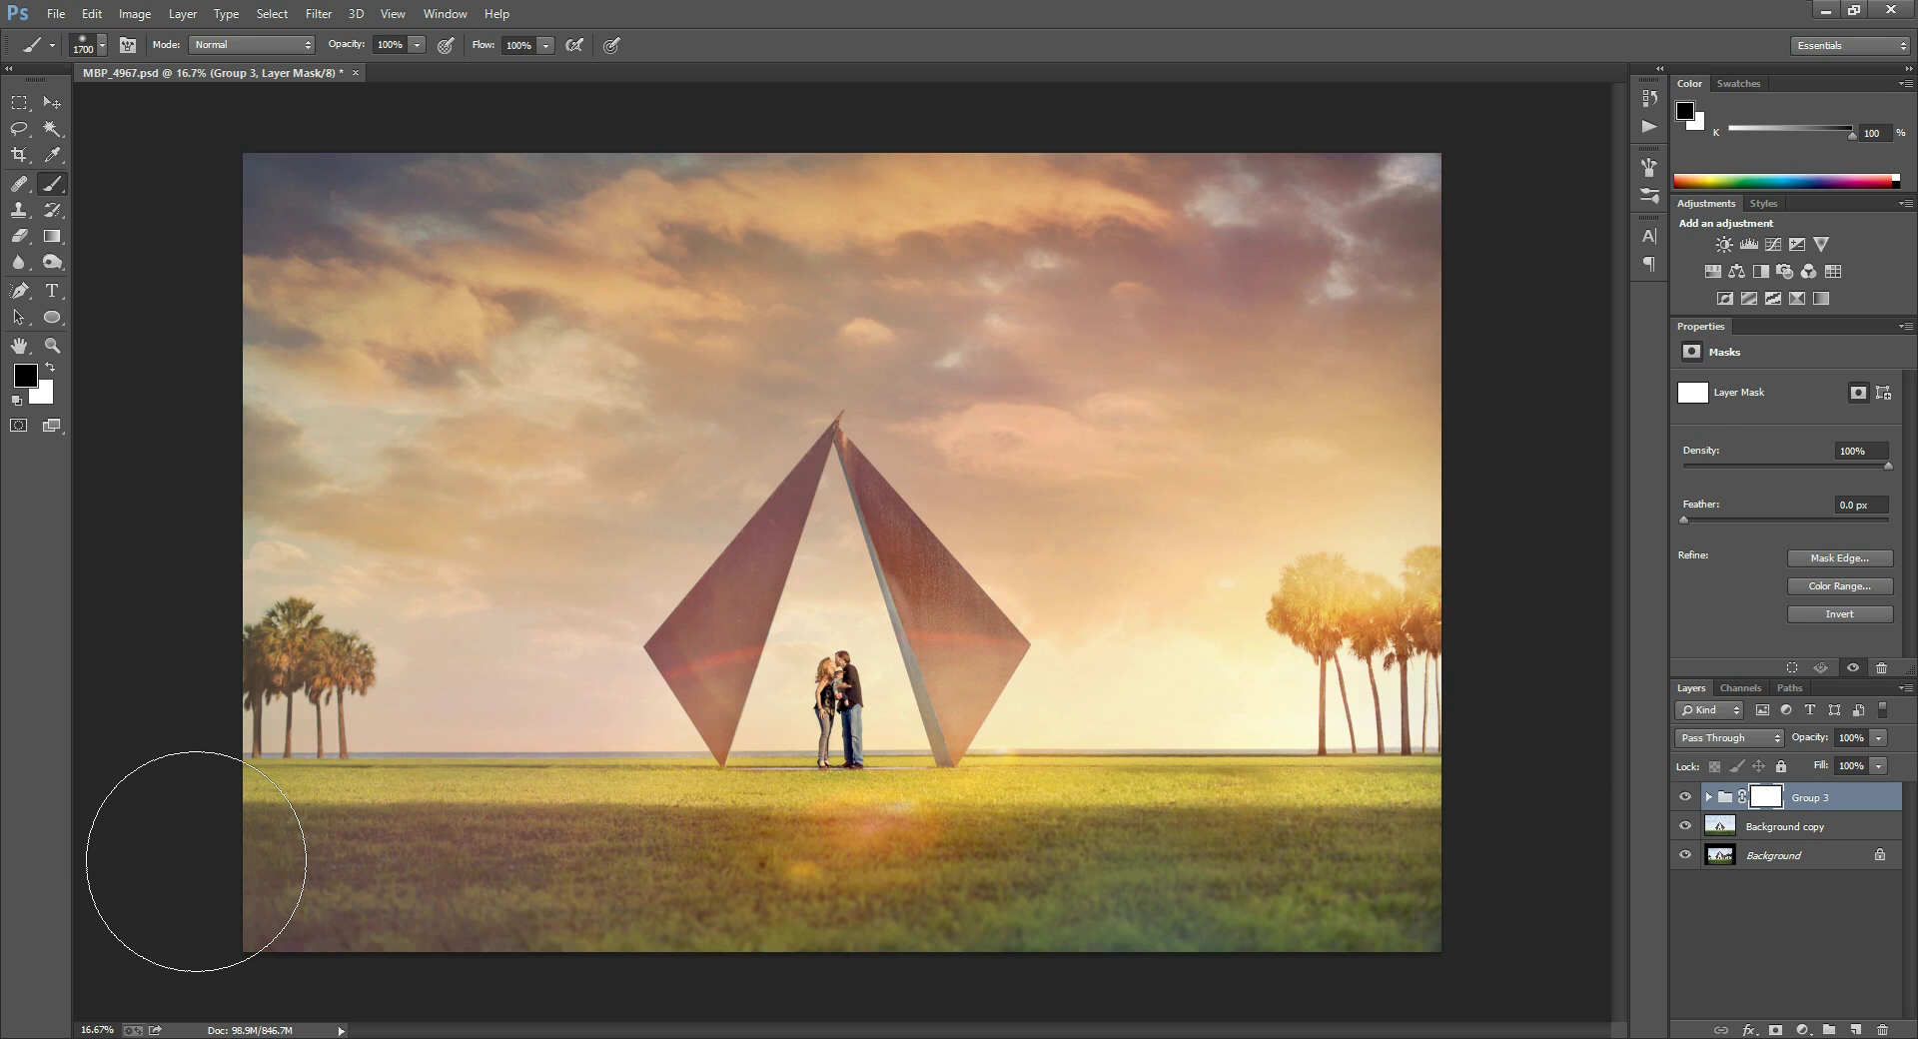
pyautogui.moveTo(196, 861); pyautogui.dragTo(1425, 865)
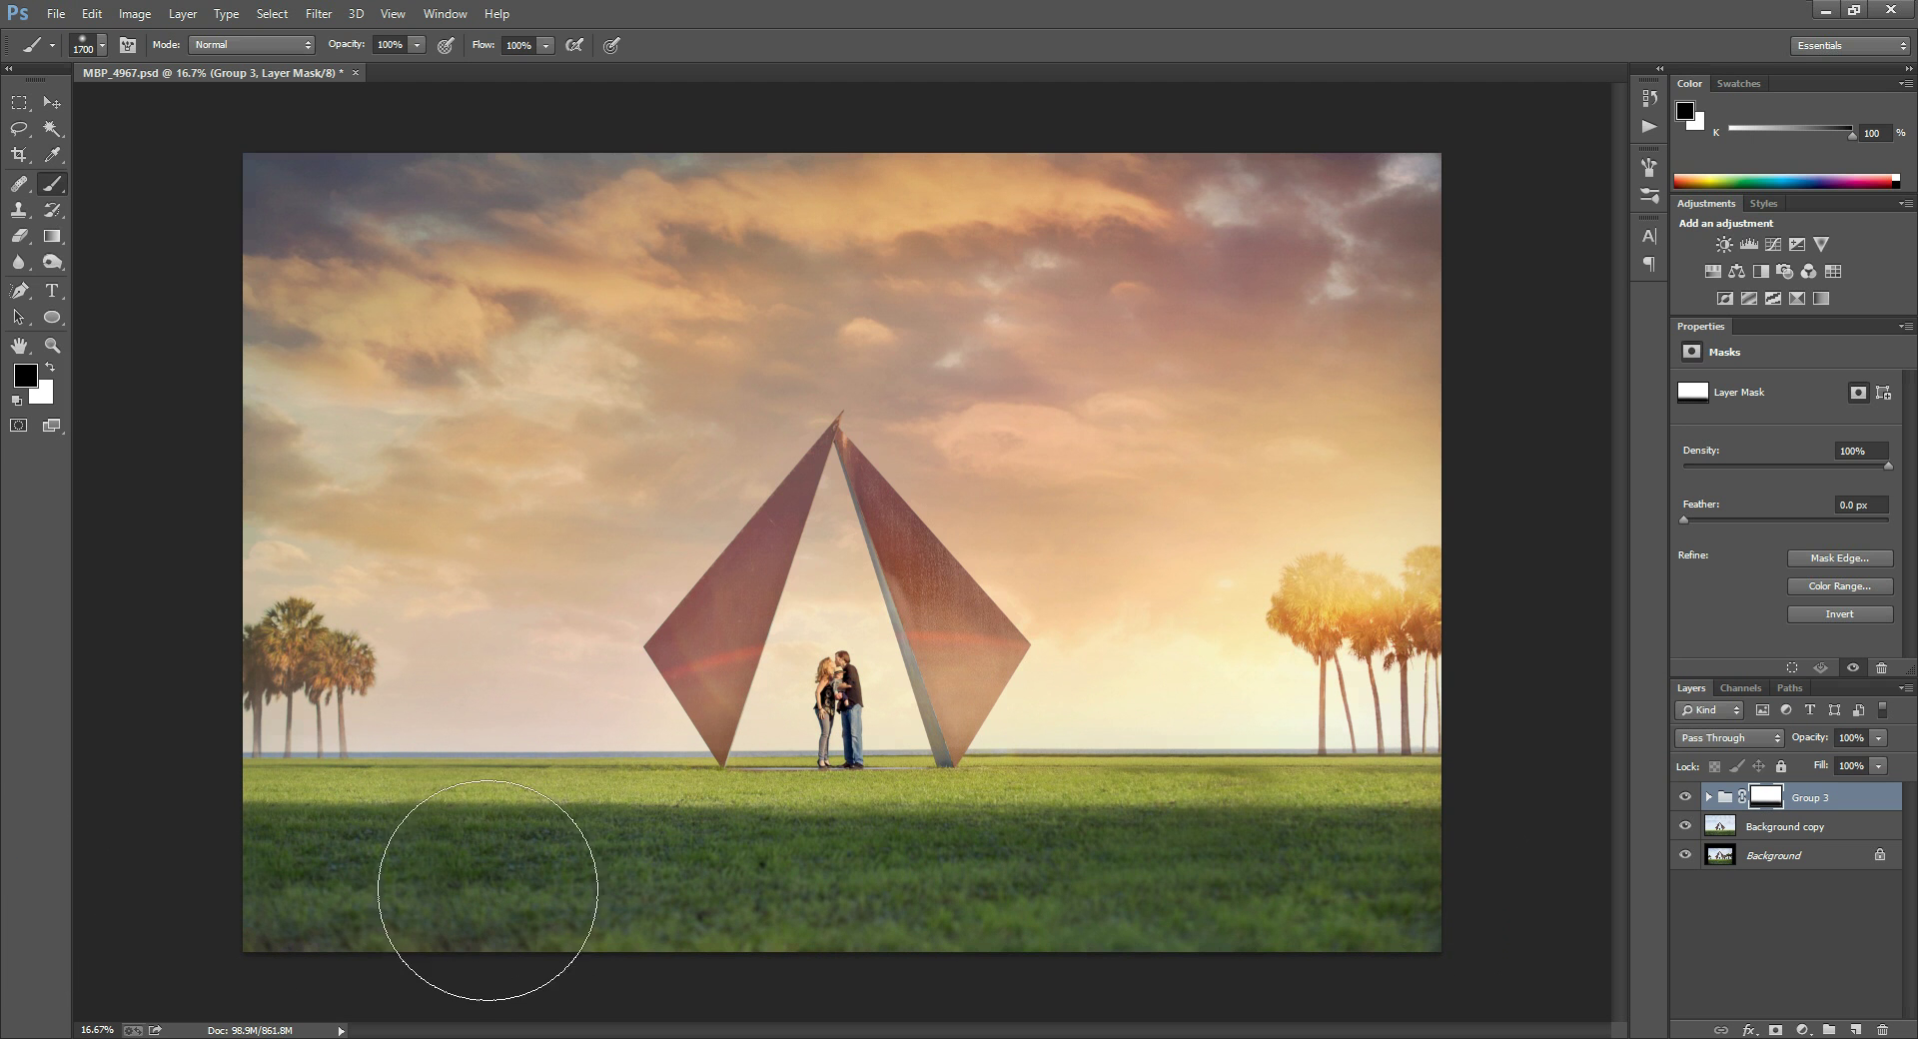